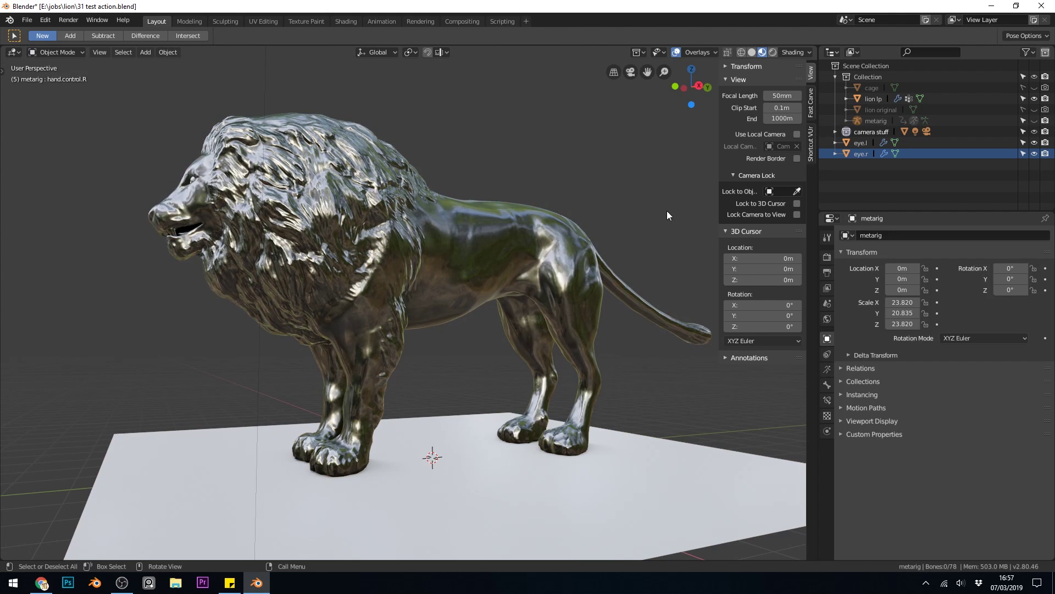
Step: Unhide the metarig armature from the Outliner and orbit slightly around the lion
{"action": "left_click", "coordinate": [1034, 120]}
{"action": "mouse_move", "coordinate": [475, 404]}
{"action": "middle_mouse_down"}
{"action": "mouse_move", "coordinate": [444, 413]}
{"action": "mouse_move", "coordinate": [462, 415]}
{"action": "middle_mouse_up"}
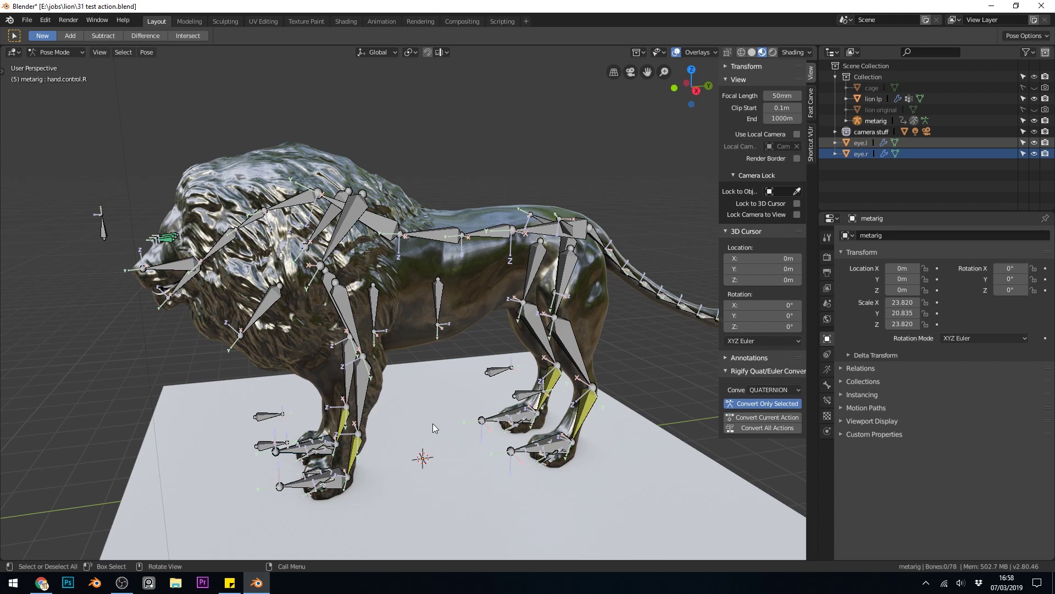
Step: Select the left foot controls, then grab and move the spine bone to lower the torso
{"action": "left_click", "coordinate": [298, 485]}
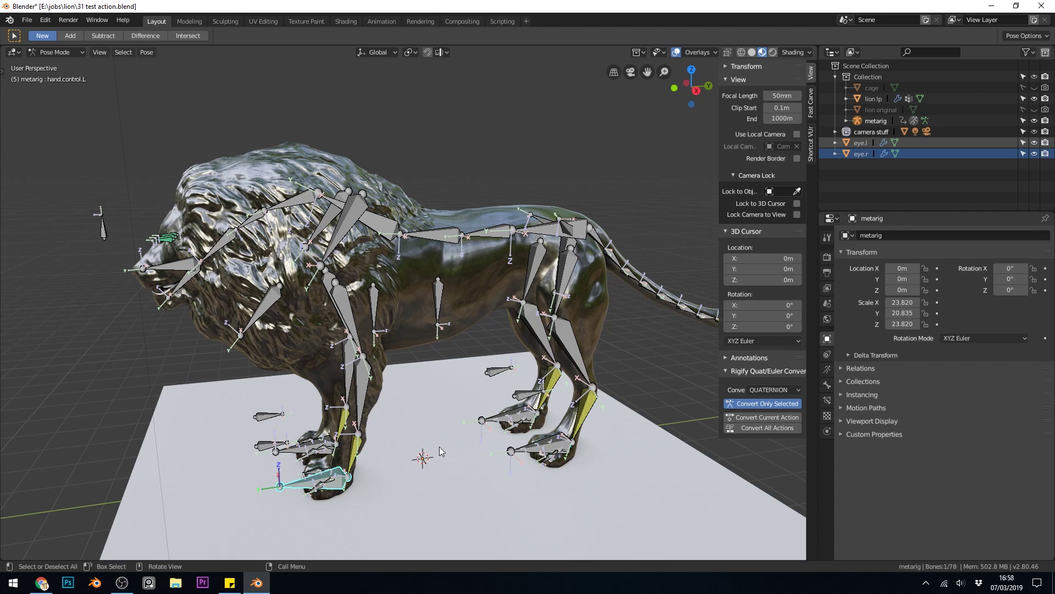
{"action": "left_click", "coordinate": [555, 444]}
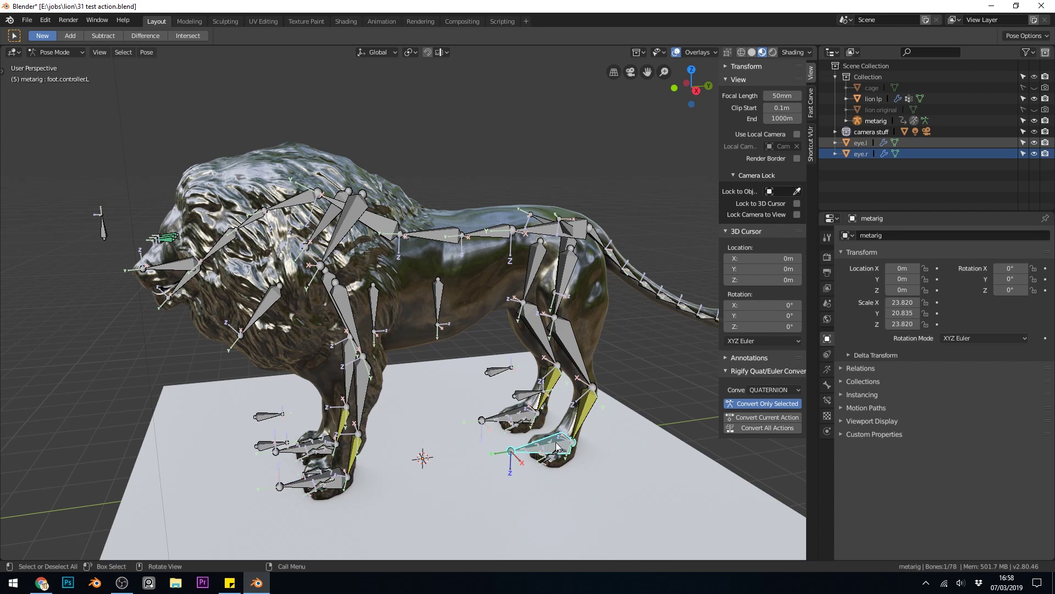
{"action": "left_click", "coordinate": [553, 230]}
{"action": "key", "text": "g"}
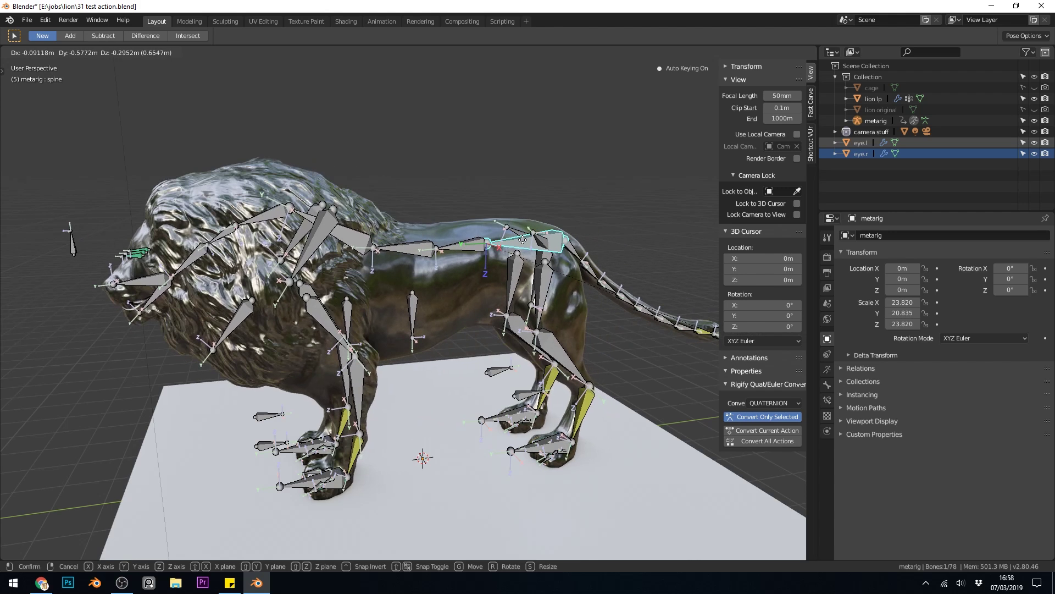
{"action": "left_click", "coordinate": [523, 241]}
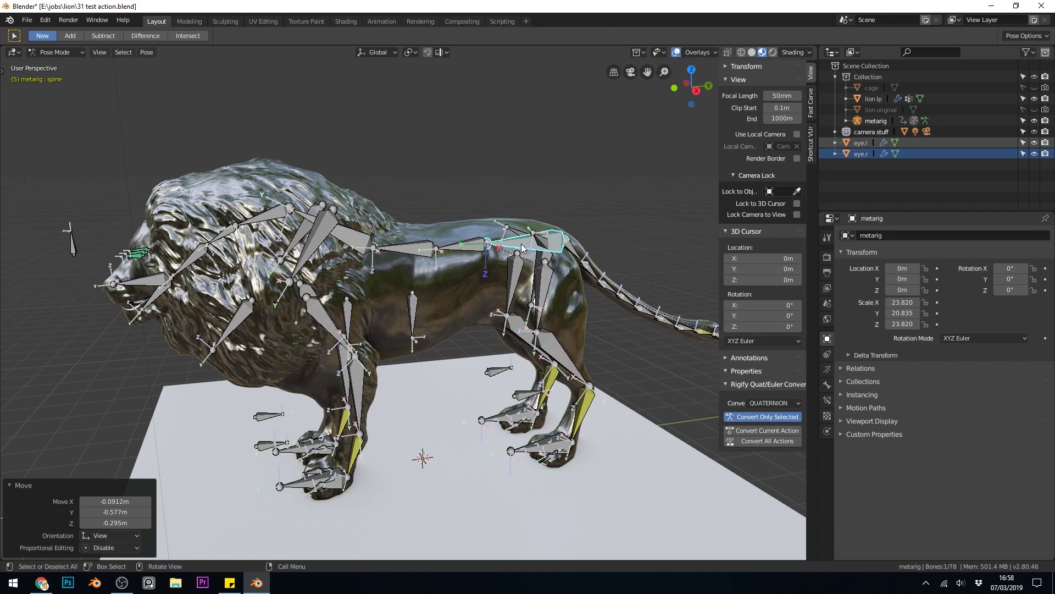
{"action": "key", "text": "g"}
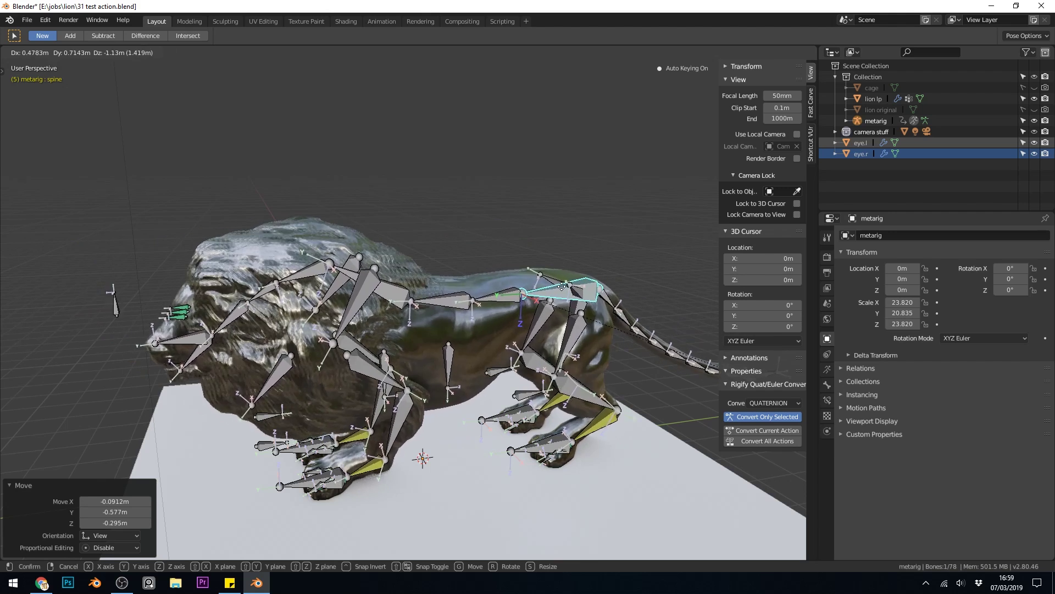
Step: Confirm the spine move, then grab the tail control bone and raise the tail
{"action": "left_click", "coordinate": [602, 321]}
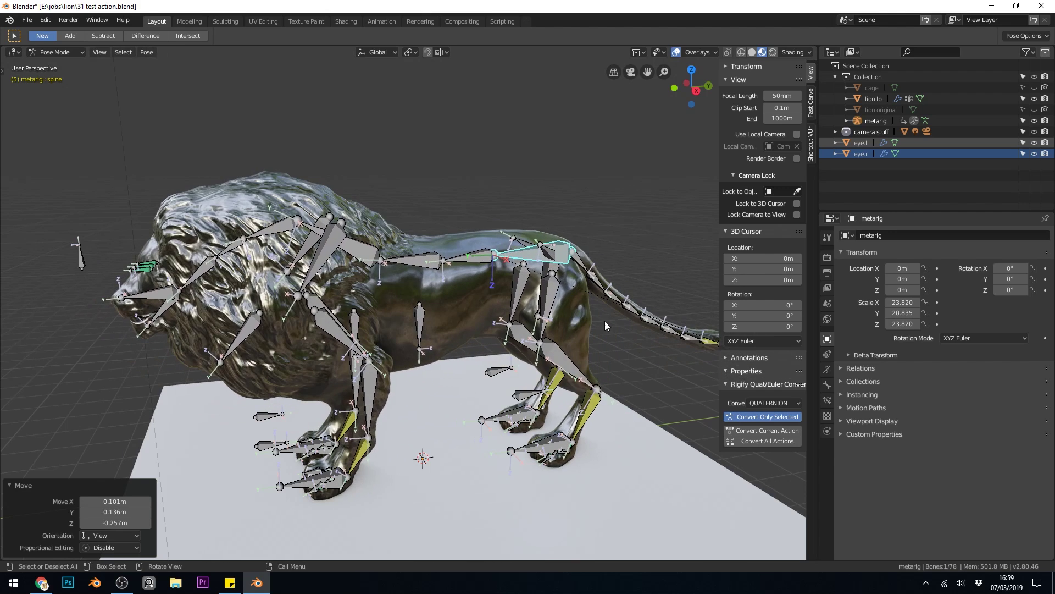
{"action": "middle_click_drag", "start_coordinate": [602, 321], "coordinate": [430, 327], "text": "shift"}
{"action": "left_click", "coordinate": [580, 347]}
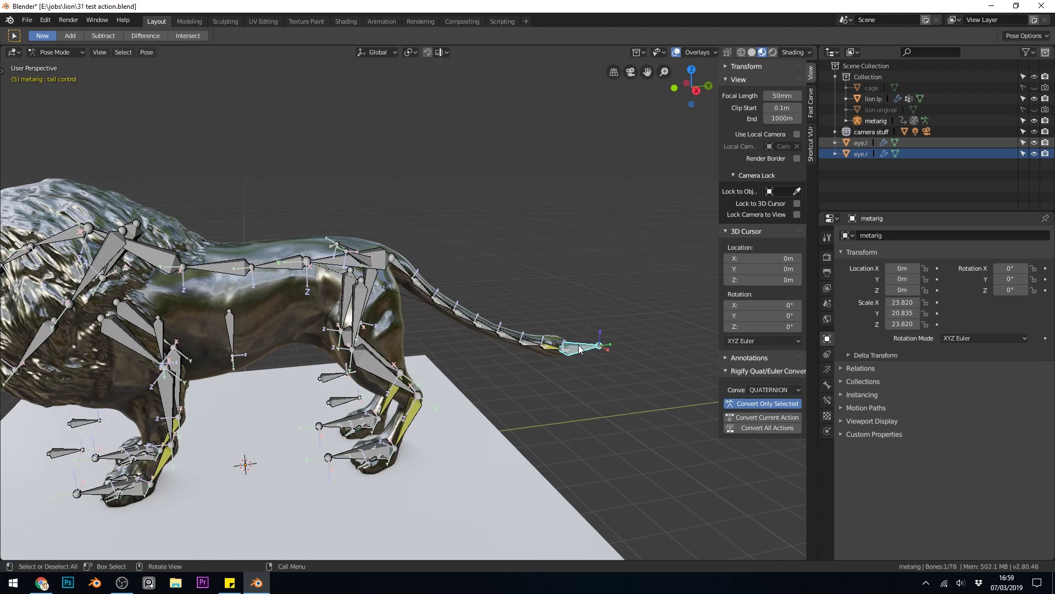
{"action": "key", "text": "g"}
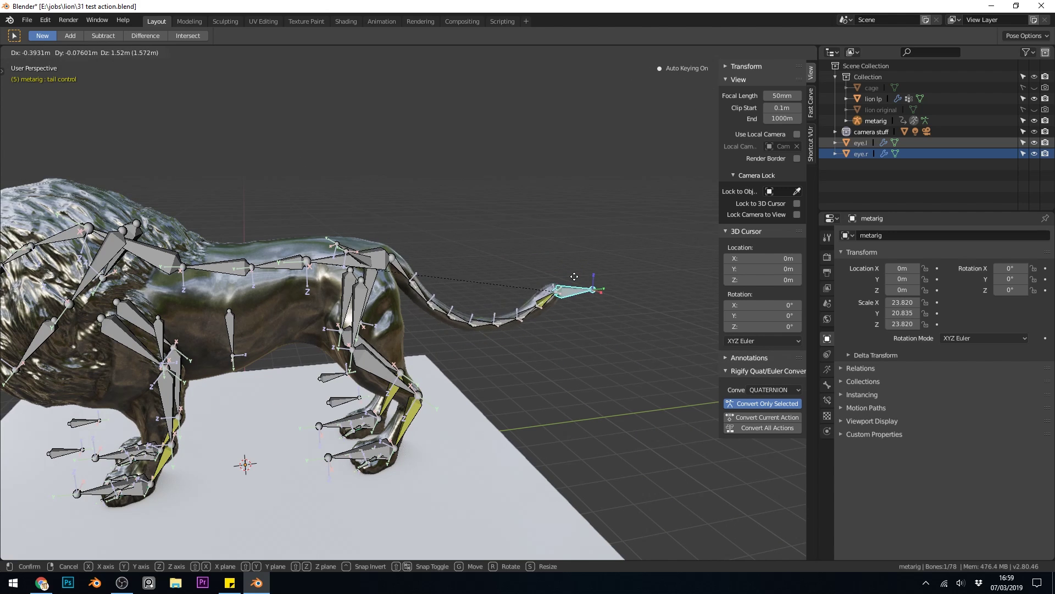
{"action": "left_click", "coordinate": [546, 212]}
Step: From behind, try an X-constrained tail move, then cancel it
{"action": "middle_click_drag", "start_coordinate": [545, 211], "coordinate": [466, 309]}
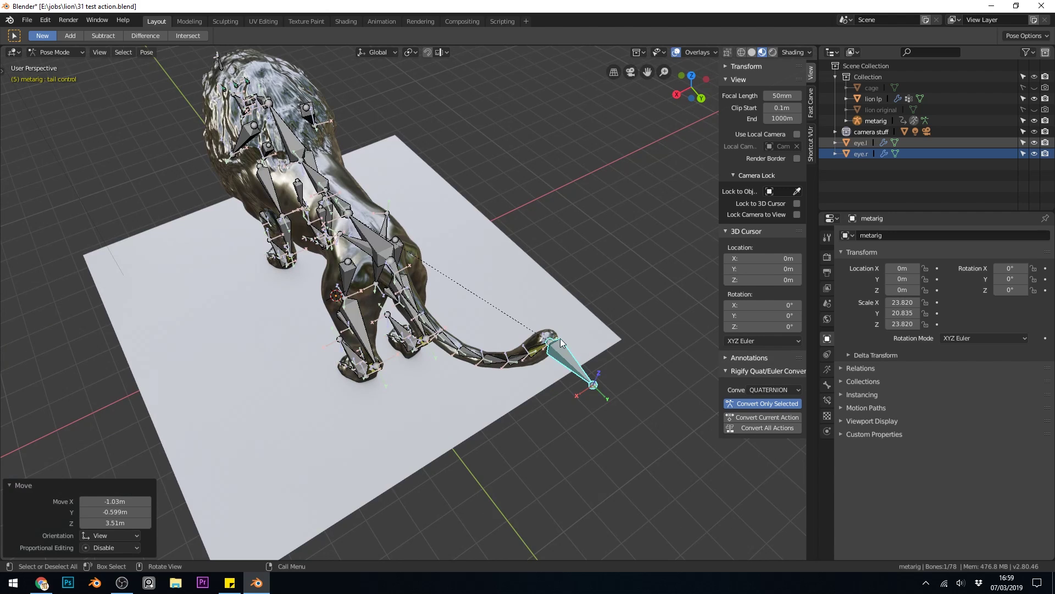
{"action": "key", "text": "g"}
{"action": "key", "text": "x"}
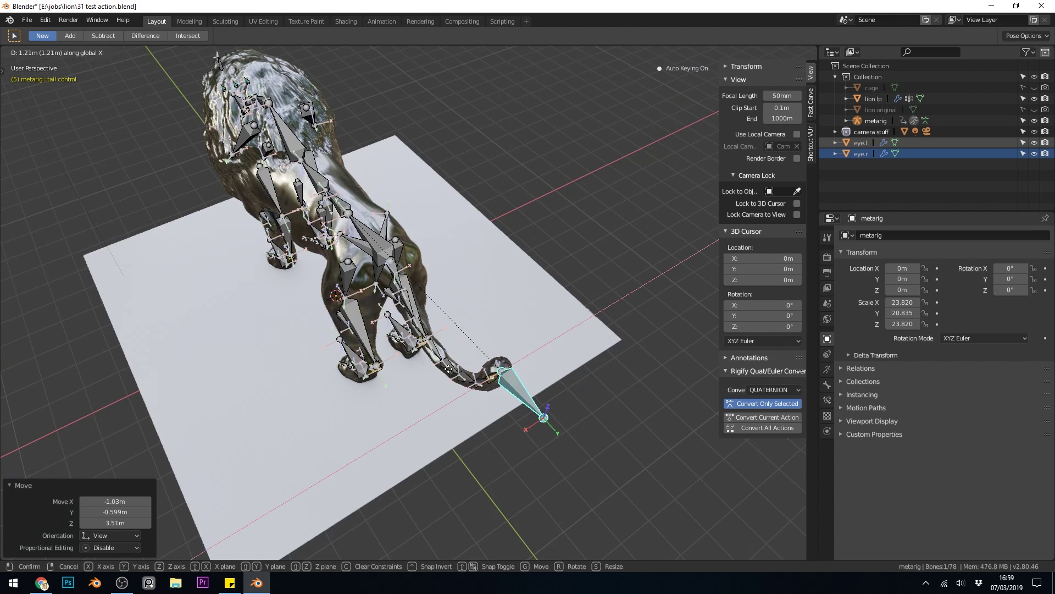
{"action": "key", "text": "Escape"}
{"action": "middle_click_drag", "start_coordinate": [419, 373], "coordinate": [377, 392]}
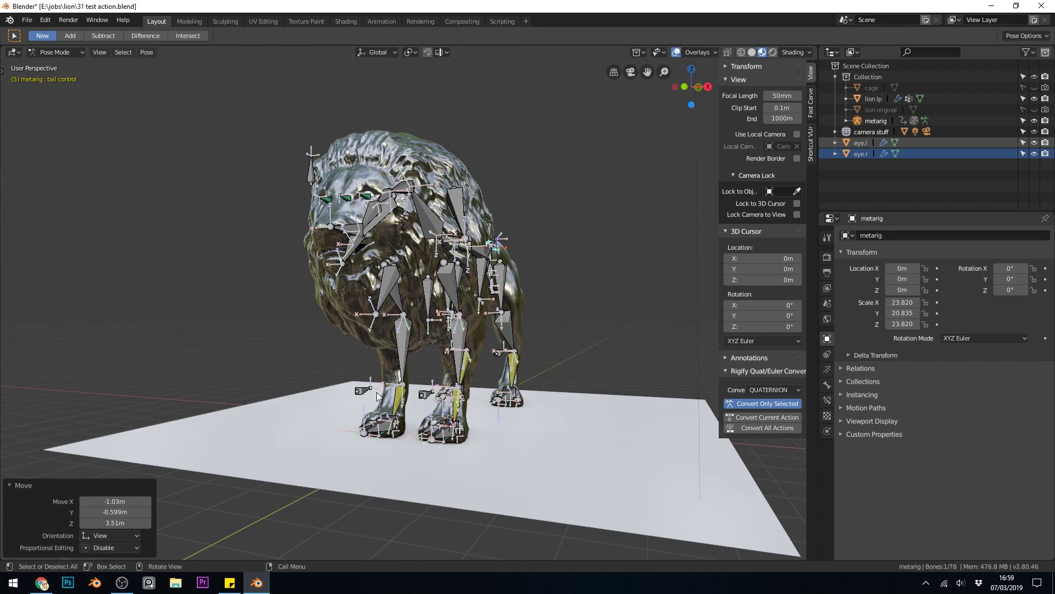
Step: Move the forearm.pole.R bone to re-aim the right front leg
{"action": "left_click", "coordinate": [363, 390]}
{"action": "key", "text": "g"}
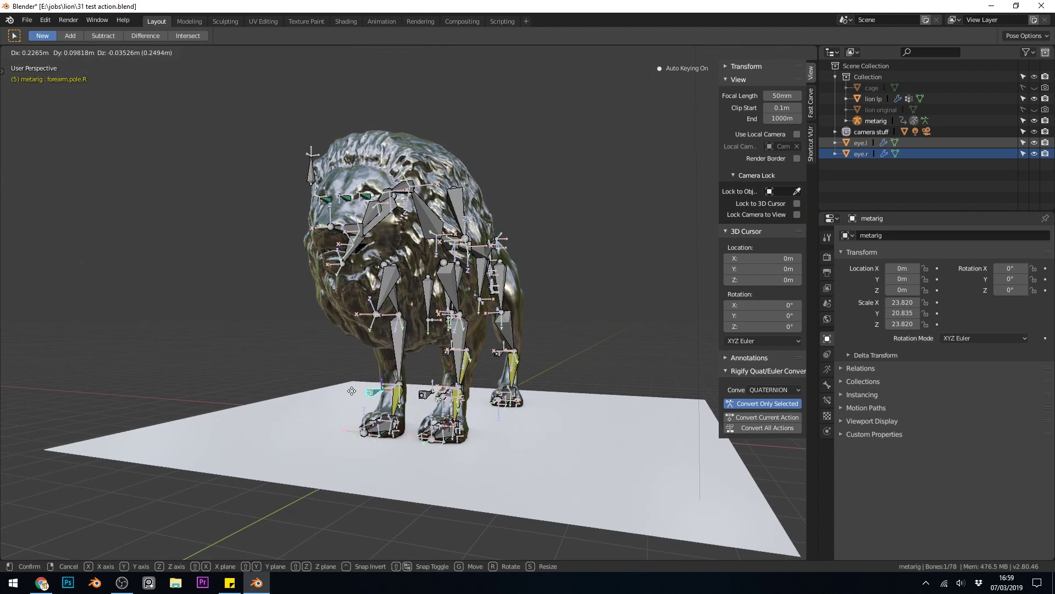
{"action": "left_click", "coordinate": [386, 393]}
{"action": "scroll", "coordinate": [412, 331], "scroll_direction": "up", "scroll_amount": 5}
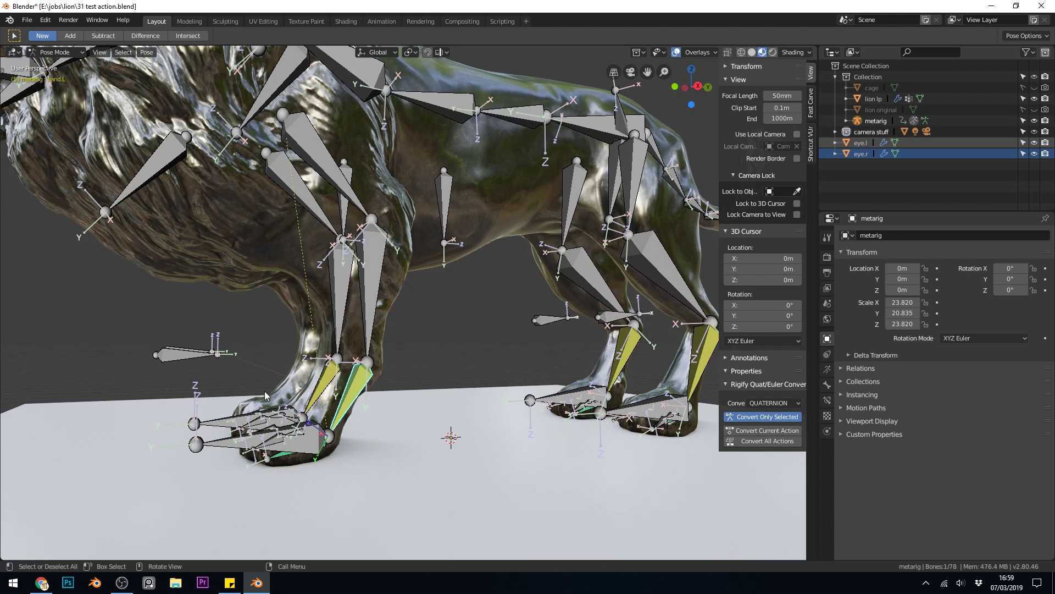
Step: Select hand.control.L and start a transform, then cancel it, leaving the foot unchanged
{"action": "left_click", "coordinate": [235, 441]}
{"action": "scroll", "coordinate": [319, 437], "scroll_direction": "up", "scroll_amount": 3}
{"action": "middle_click_drag", "start_coordinate": [298, 431], "coordinate": [349, 381]}
{"action": "key", "text": "g"}
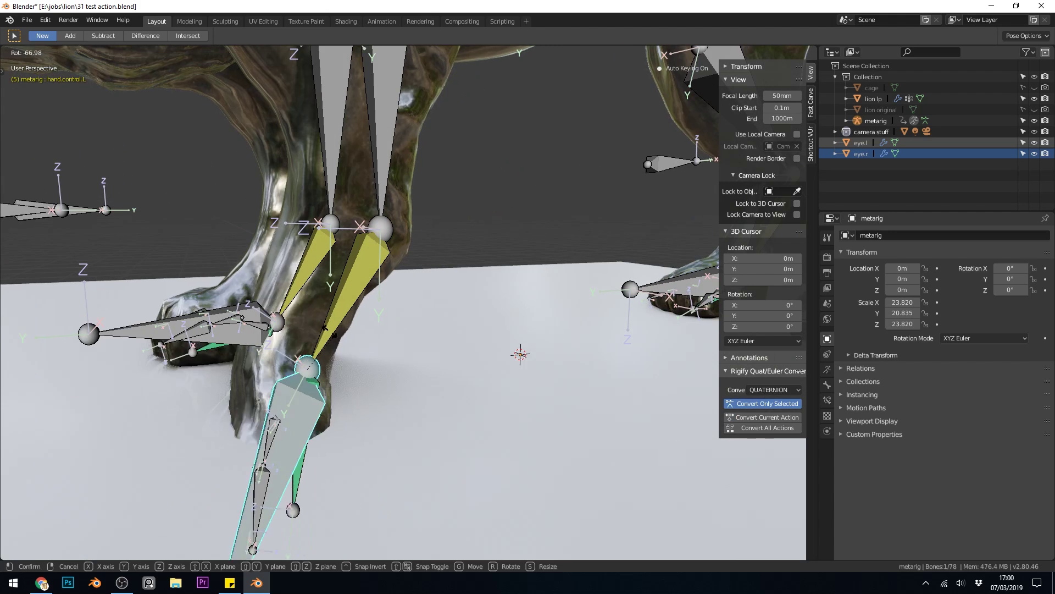
{"action": "right_click", "coordinate": [346, 373]}
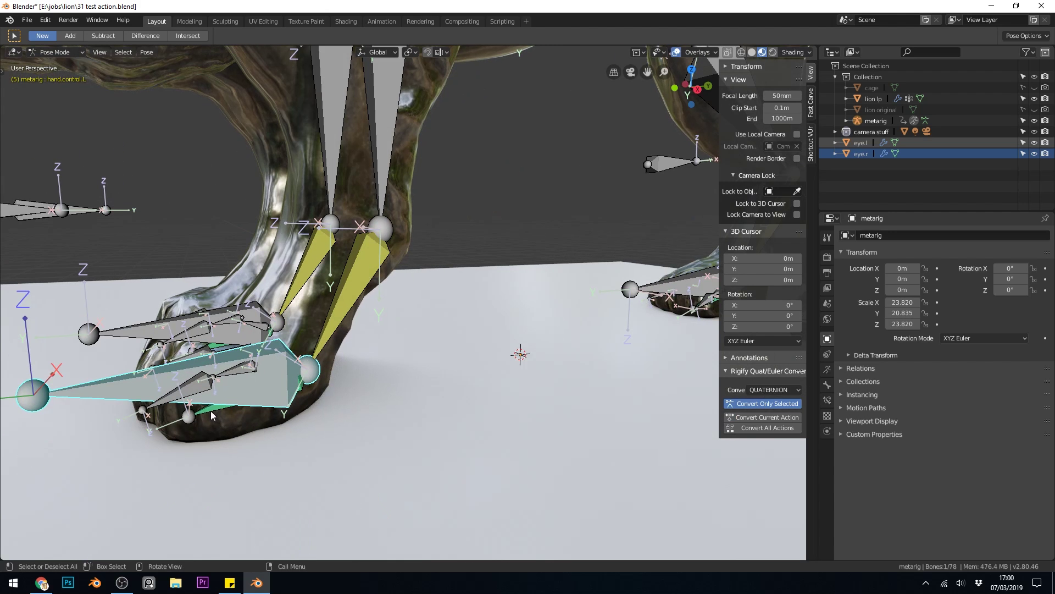
Step: Select the hand.L bone and inspect the legs from a low side view
{"action": "left_click", "coordinate": [348, 289]}
{"action": "middle_click_drag", "start_coordinate": [348, 288], "coordinate": [358, 357]}
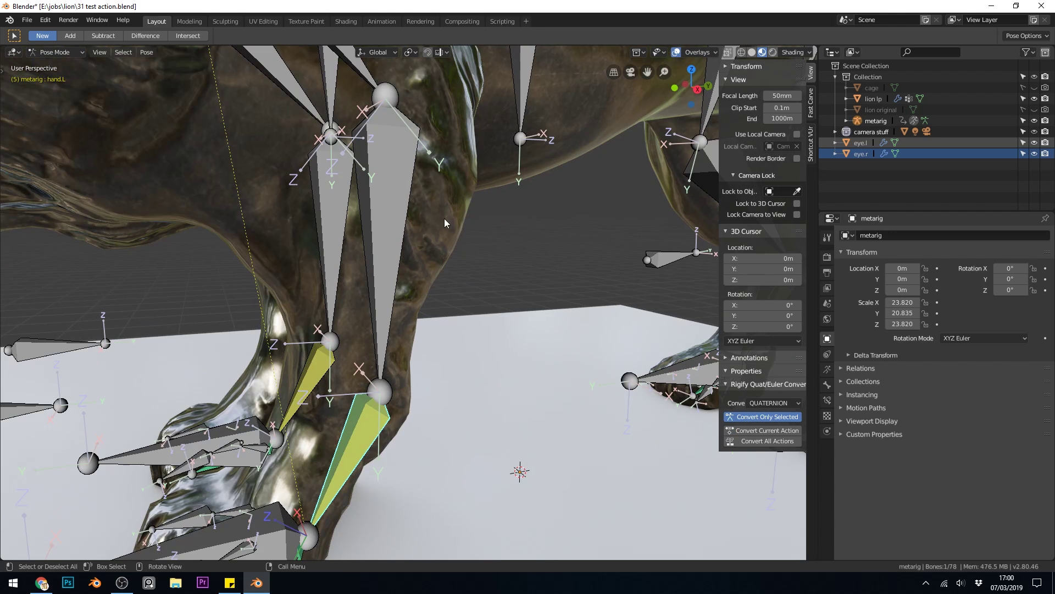
{"action": "scroll", "coordinate": [445, 225], "scroll_direction": "down", "scroll_amount": 2}
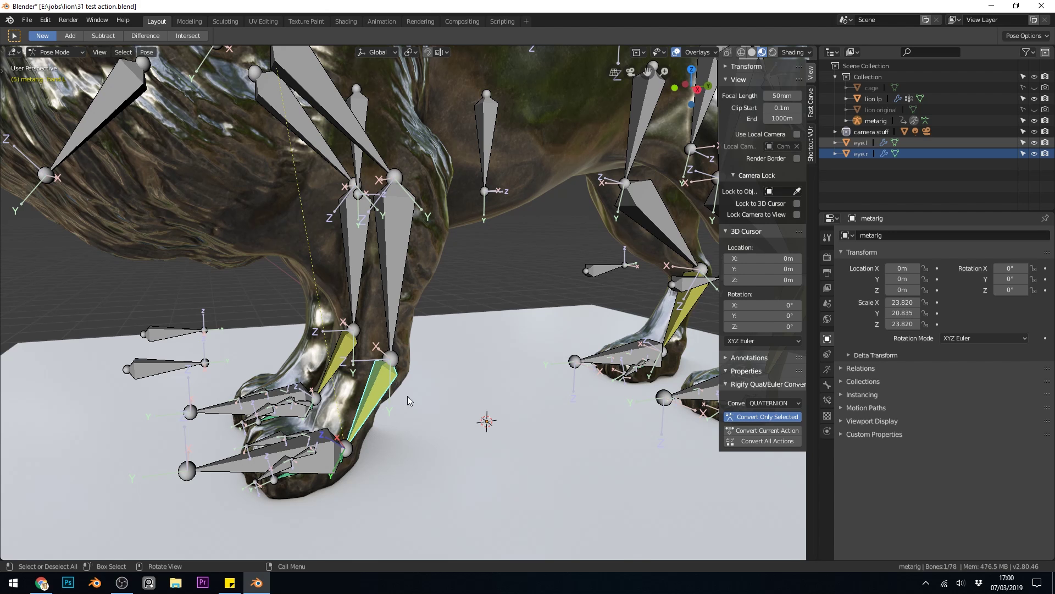
{"action": "middle_click_drag", "start_coordinate": [561, 343], "coordinate": [348, 339], "text": "shift"}
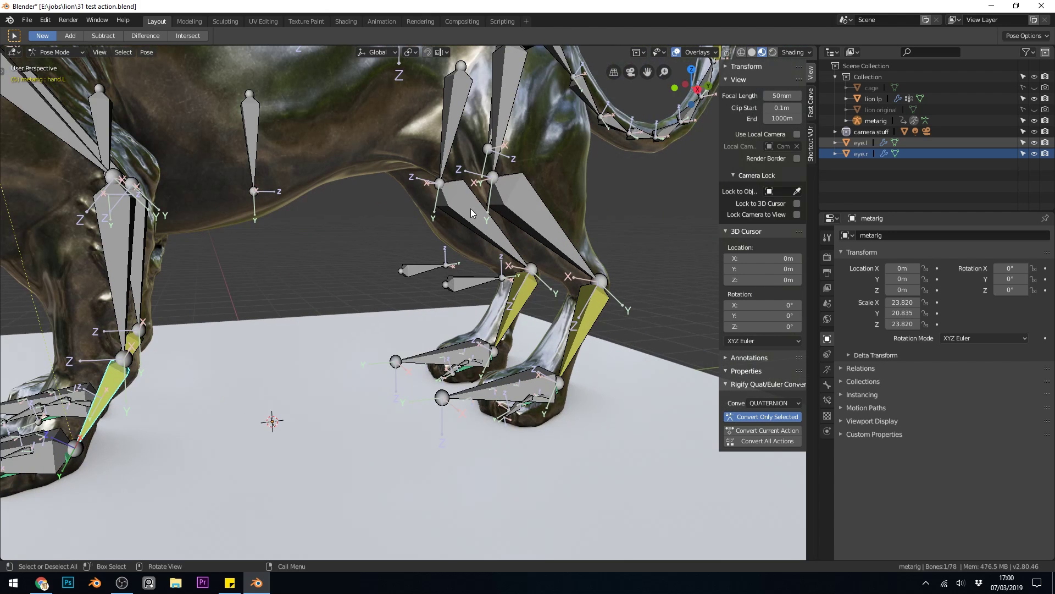
{"action": "scroll", "coordinate": [284, 233], "scroll_direction": "down", "scroll_amount": 3}
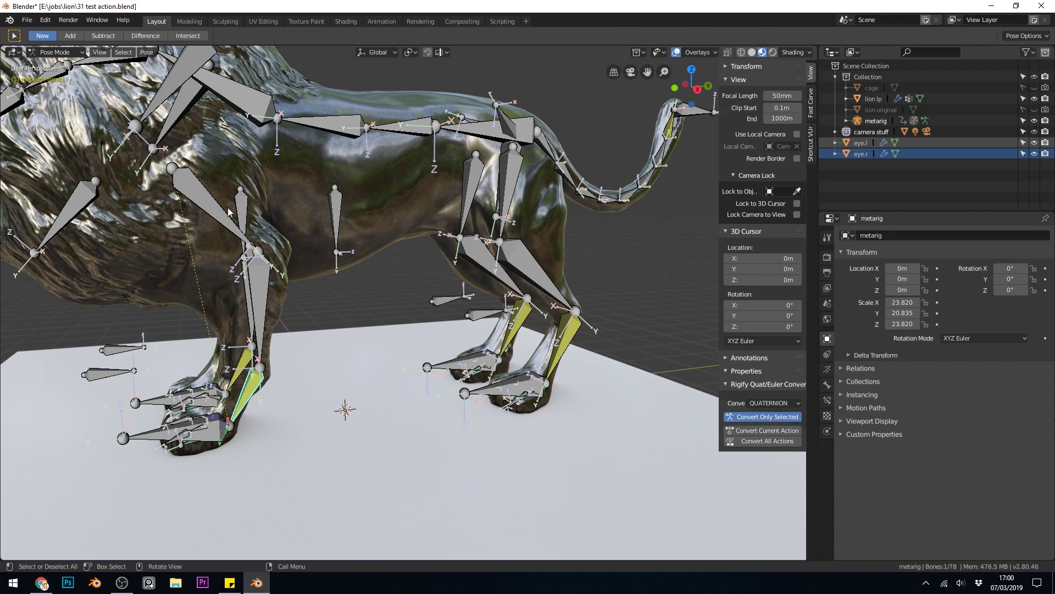
{"action": "left_click", "coordinate": [223, 435]}
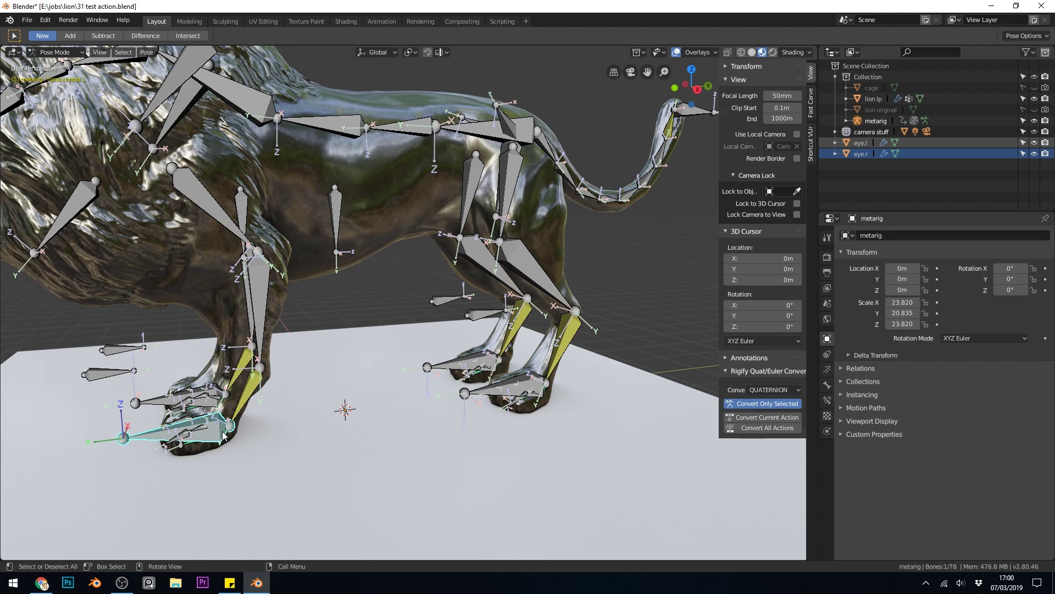
{"action": "key", "text": "g"}
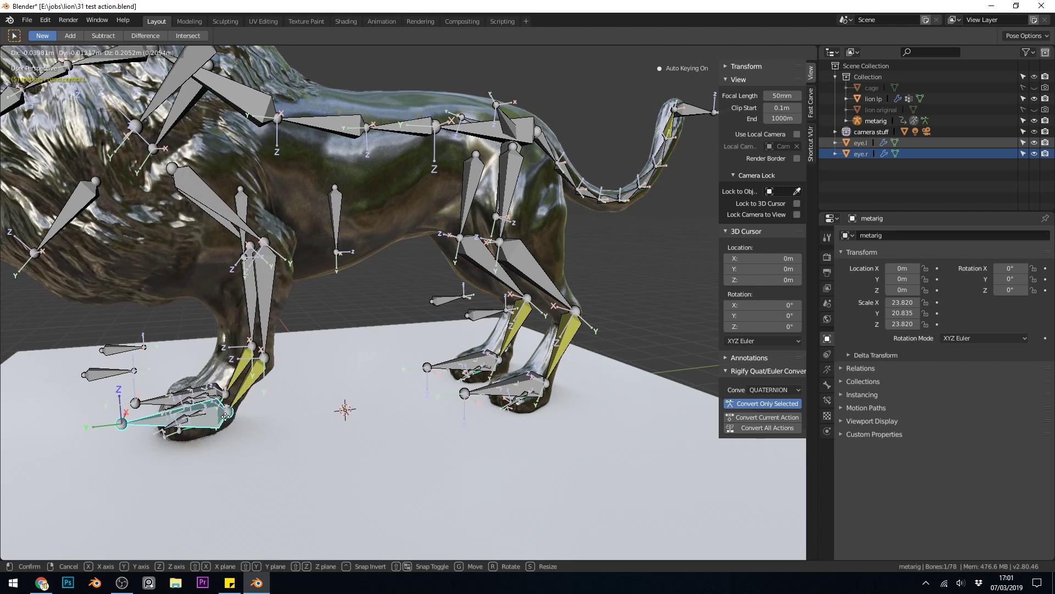
{"action": "left_click", "coordinate": [223, 420]}
{"action": "middle_click_drag", "start_coordinate": [224, 419], "coordinate": [409, 316]}
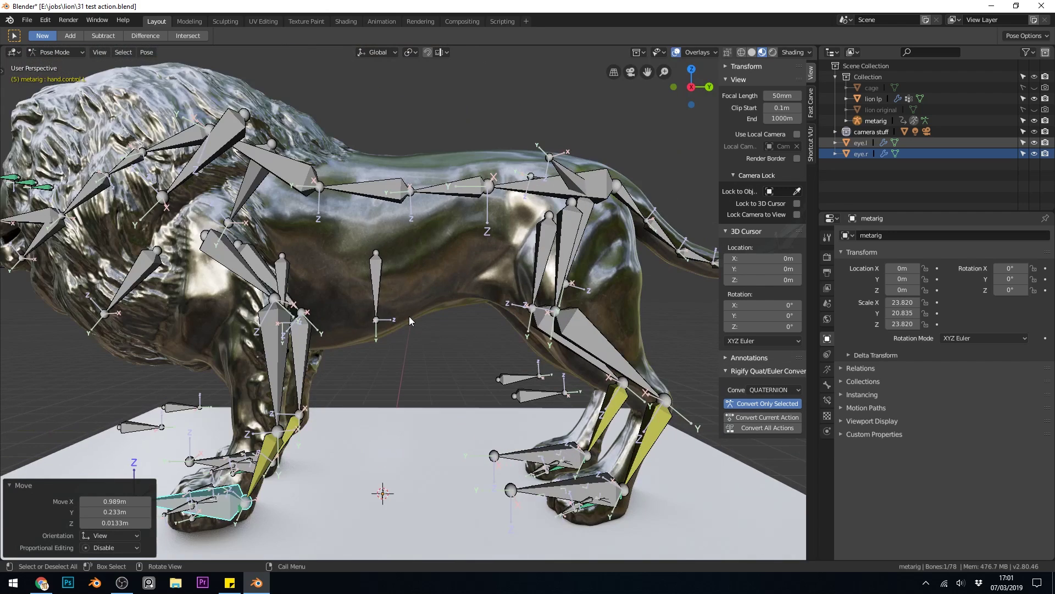
{"action": "left_click", "coordinate": [372, 280]}
{"action": "scroll", "coordinate": [372, 280], "scroll_direction": "down", "scroll_amount": 1}
{"action": "left_click", "coordinate": [282, 290]}
{"action": "scroll", "coordinate": [155, 279], "scroll_direction": "up", "scroll_amount": 2}
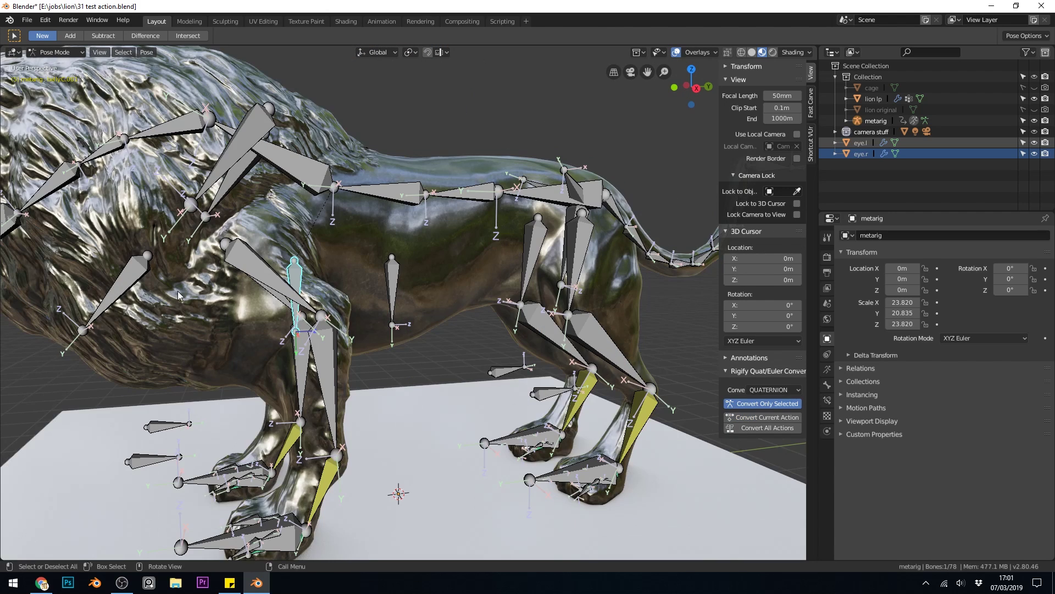
{"action": "left_click", "coordinate": [155, 276]}
{"action": "middle_click_drag", "start_coordinate": [236, 303], "coordinate": [460, 381]}
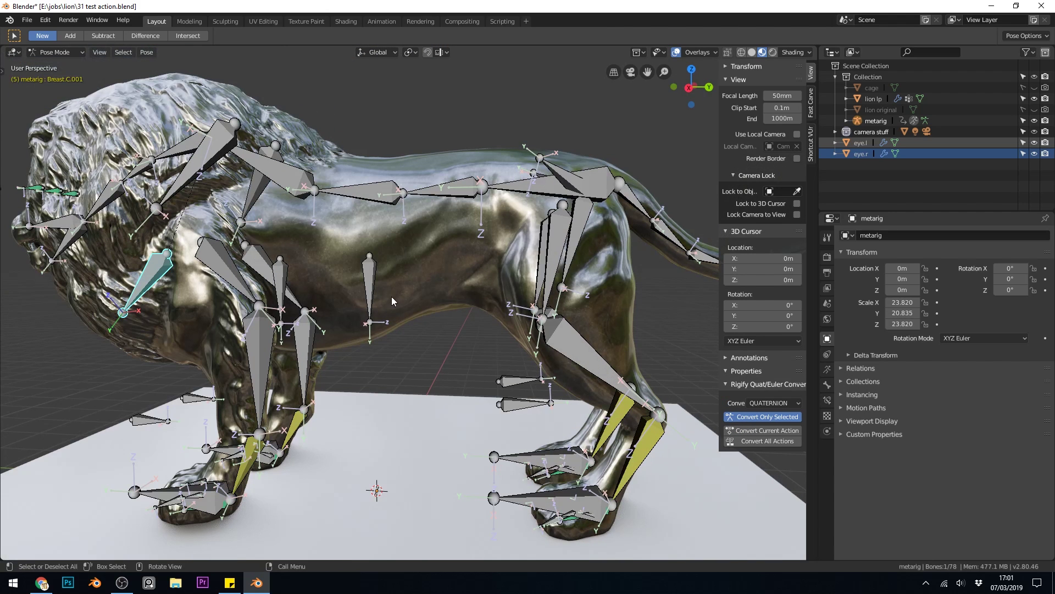
{"action": "left_click", "coordinate": [368, 193]}
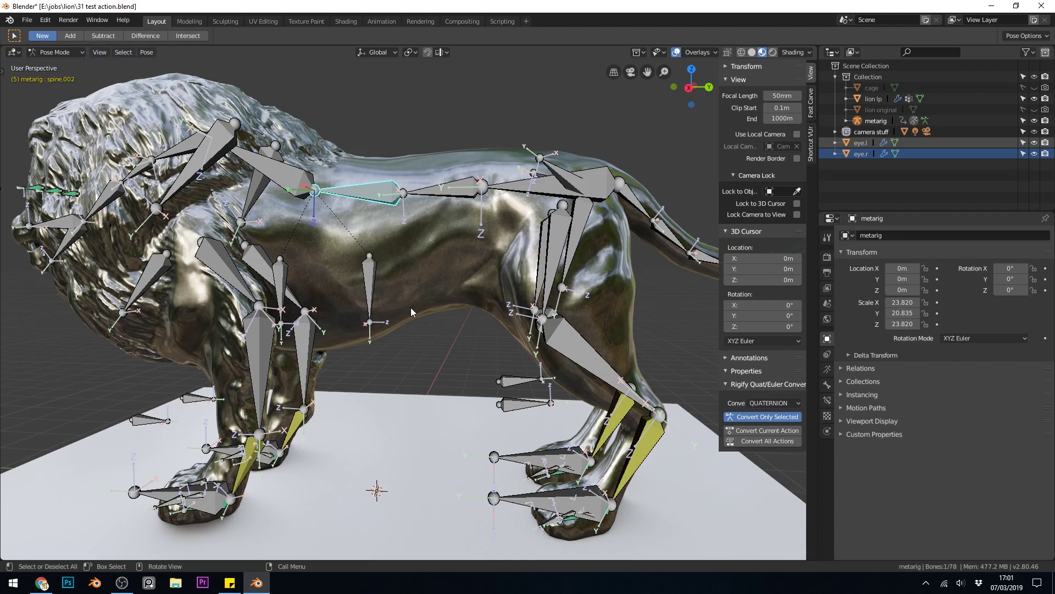
Step: Rotate the spine.002 bone by 20.2° to bend the spine
{"action": "left_click", "coordinate": [373, 276]}
{"action": "left_click", "coordinate": [387, 197]}
{"action": "key", "text": "r"}
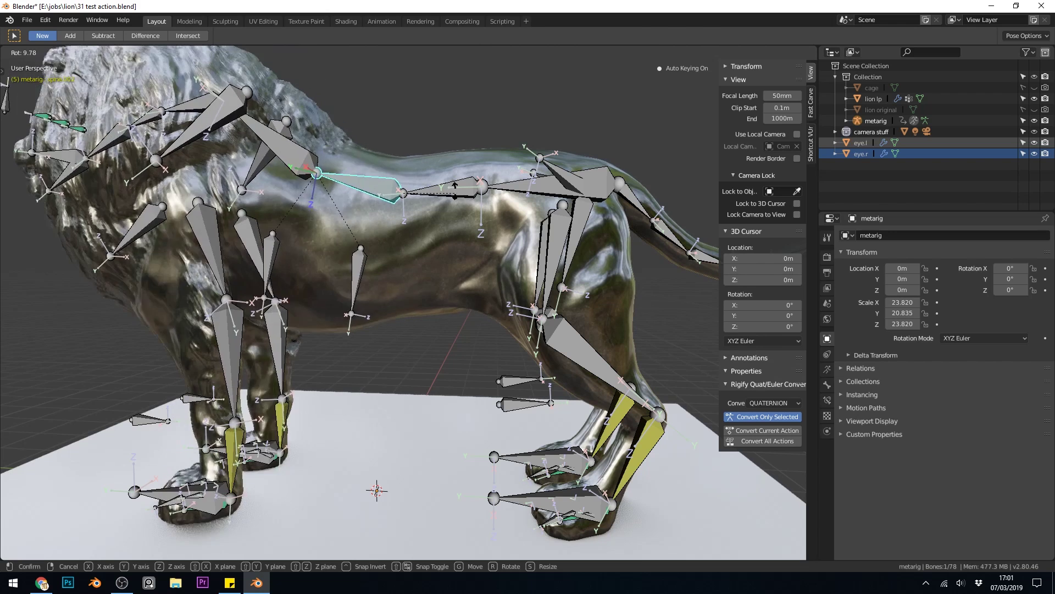
{"action": "left_click", "coordinate": [346, 229]}
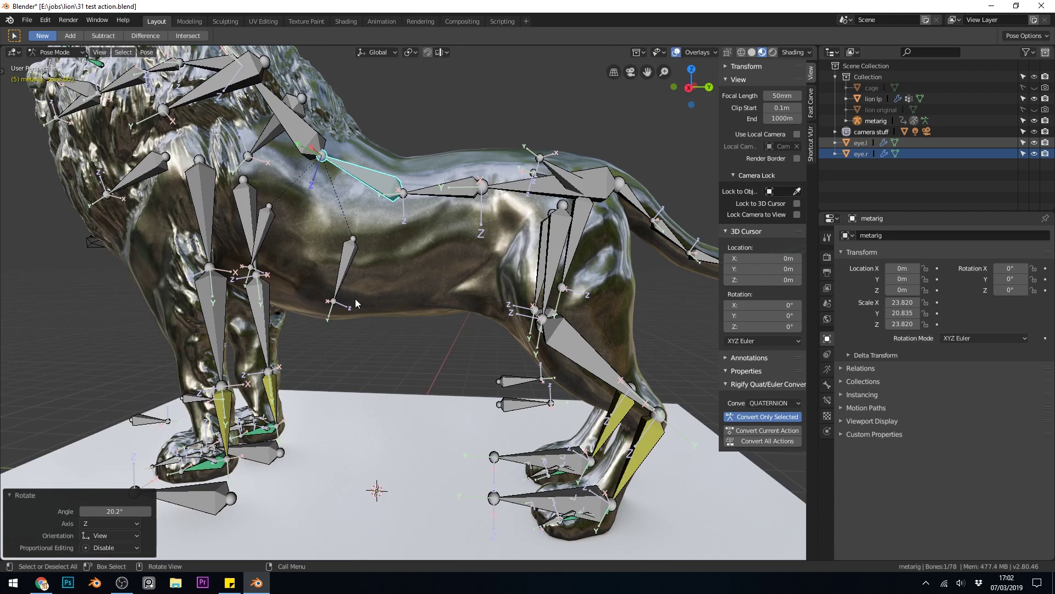
{"action": "middle_click_drag", "start_coordinate": [348, 299], "coordinate": [320, 297]}
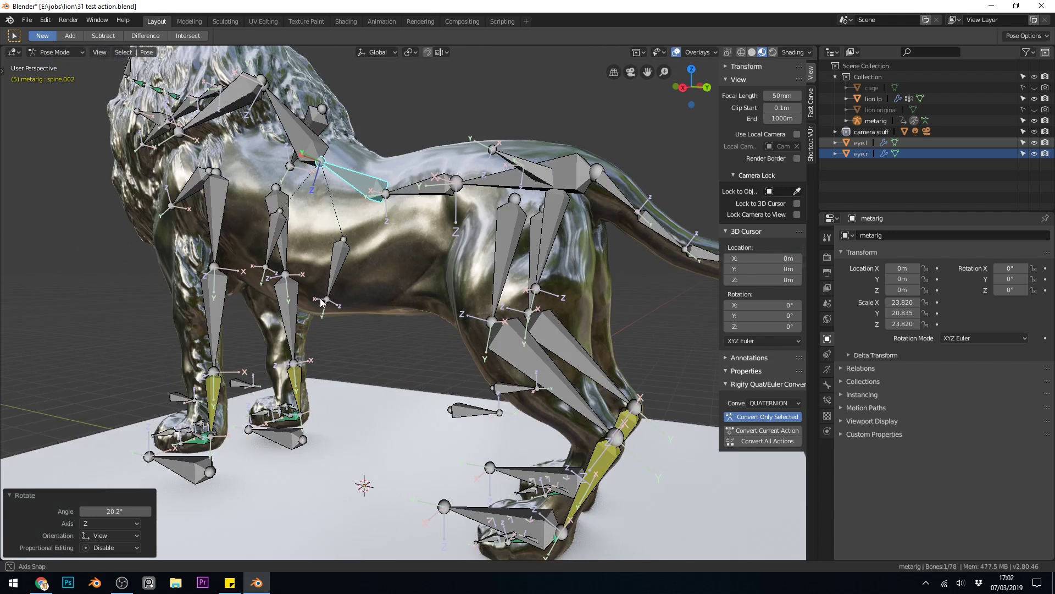
Step: Grab the left front foot control and raise the paw
{"action": "left_click", "coordinate": [197, 469]}
{"action": "key", "text": "g"}
{"action": "left_click", "coordinate": [165, 354]}
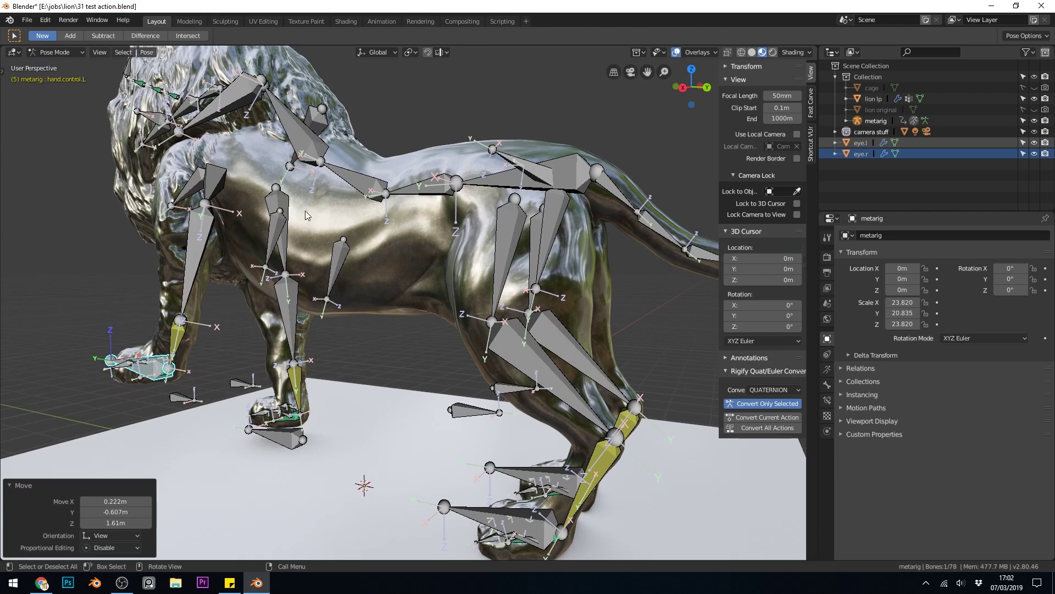
{"action": "middle_click_drag", "start_coordinate": [268, 266], "coordinate": [322, 255]}
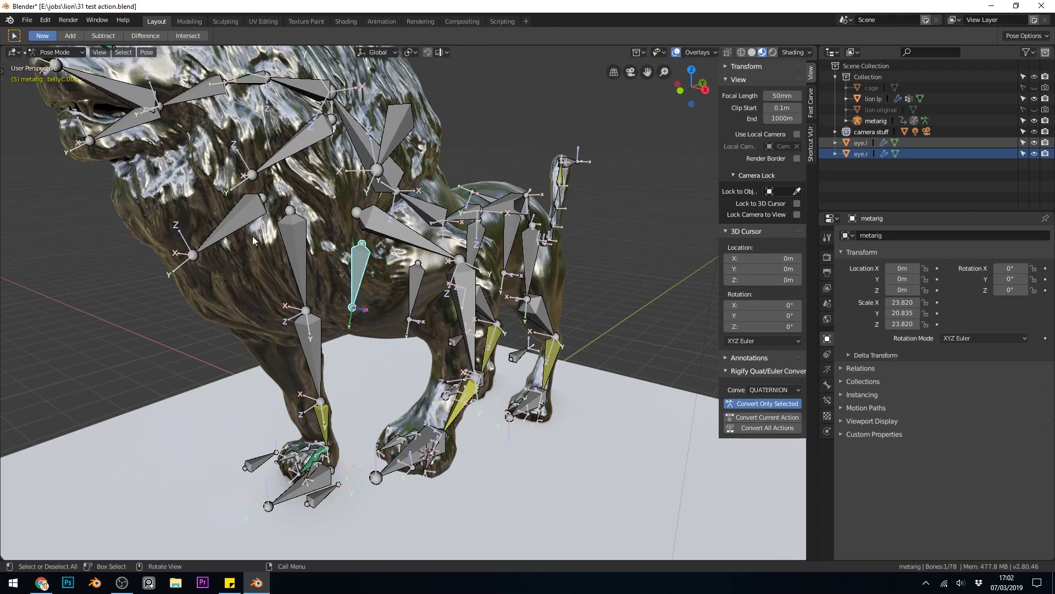
Step: Select the Breast.C.001, belly.C and pelvis.C bones while orbiting to a side view
{"action": "left_click", "coordinate": [232, 226]}
{"action": "left_click", "coordinate": [413, 286]}
{"action": "middle_click_drag", "start_coordinate": [413, 287], "coordinate": [274, 257]}
{"action": "left_click", "coordinate": [274, 257]}
{"action": "middle_click_drag", "start_coordinate": [403, 316], "coordinate": [384, 293]}
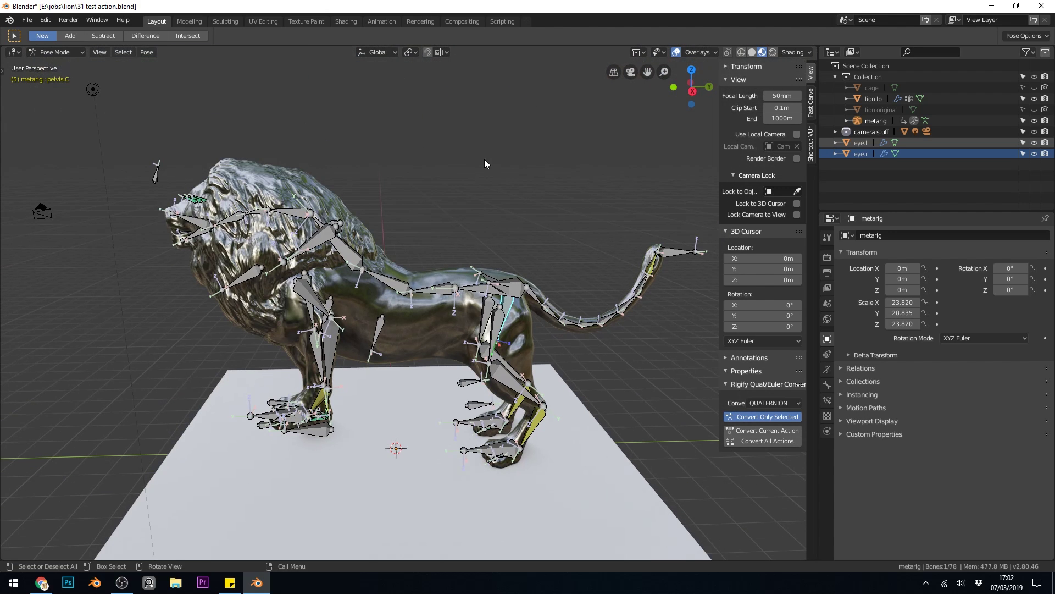
Step: Switch to Object Mode and browse the Add > Armature > Animals presets
{"action": "left_click", "coordinate": [68, 54]}
{"action": "left_click", "coordinate": [79, 63]}
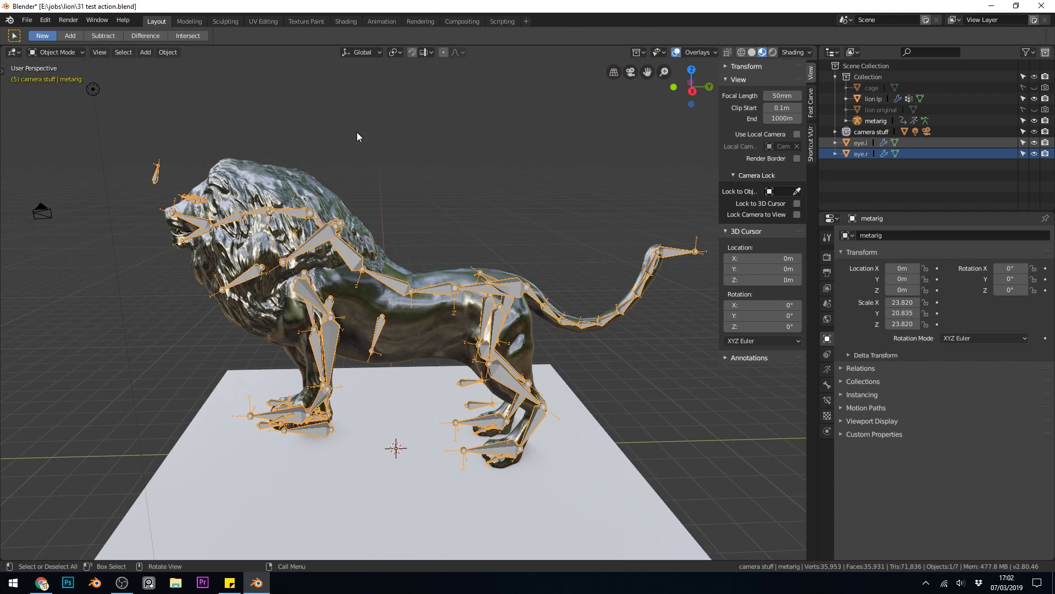
{"action": "key", "text": "shift+a"}
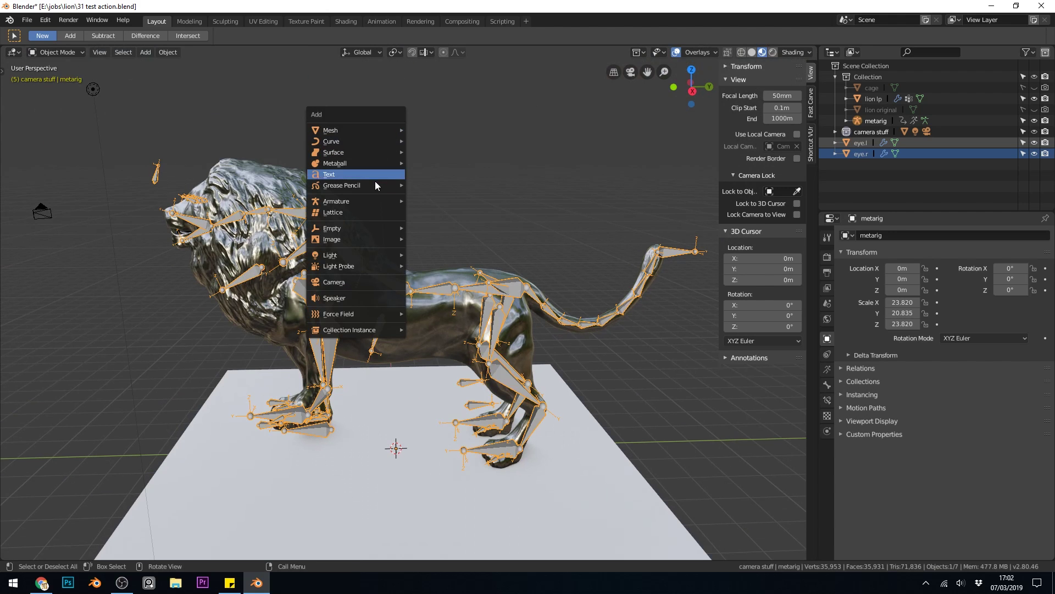
{"action": "mouse_move", "coordinate": [365, 203]}
{"action": "mouse_move", "coordinate": [466, 223]}
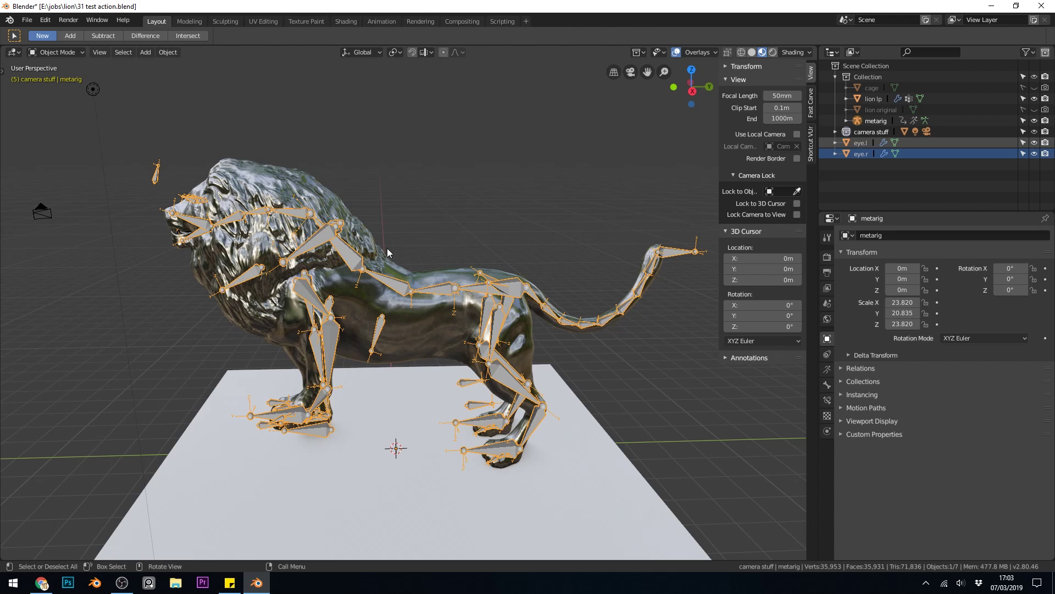
Step: Zoom to the head, enter Pose Mode and rotate the jaw bone open
{"action": "middle_click_drag", "start_coordinate": [291, 306], "coordinate": [375, 288]}
{"action": "scroll", "coordinate": [398, 295], "scroll_direction": "up", "scroll_amount": 5}
{"action": "key", "text": "ctrl+Tab"}
{"action": "left_click", "coordinate": [259, 242]}
{"action": "key", "text": "r"}
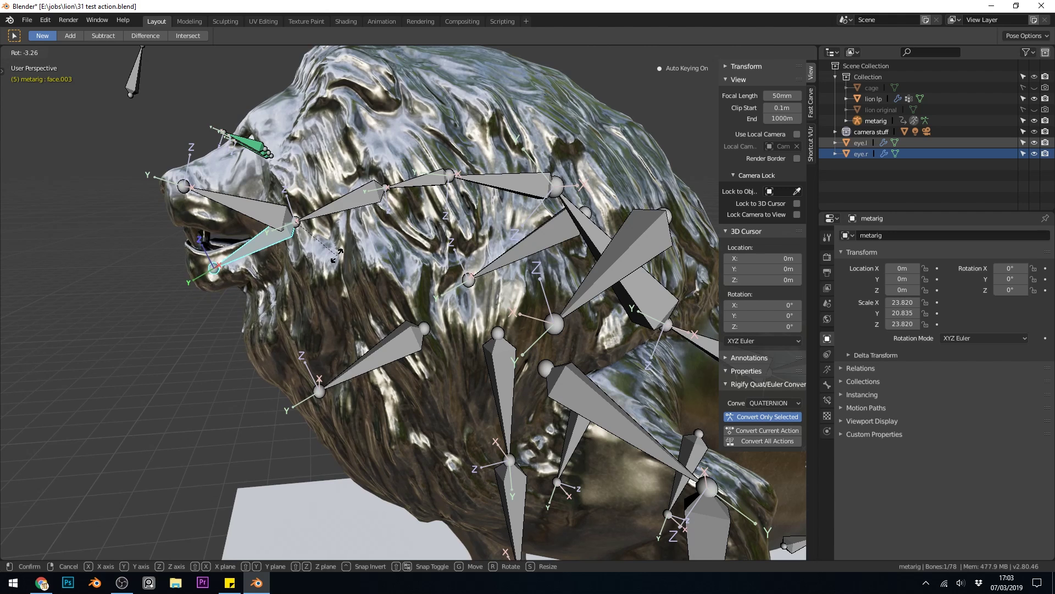
{"action": "left_click", "coordinate": [336, 256]}
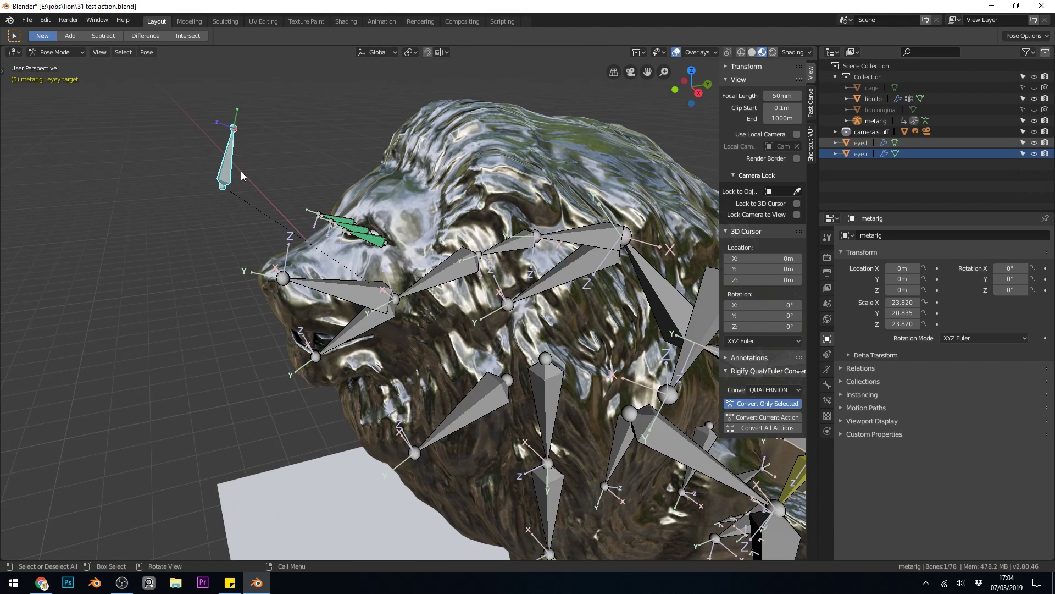
Step: Move the eye target bone to re-aim the eyes, orbiting around the head
{"action": "key", "text": "g"}
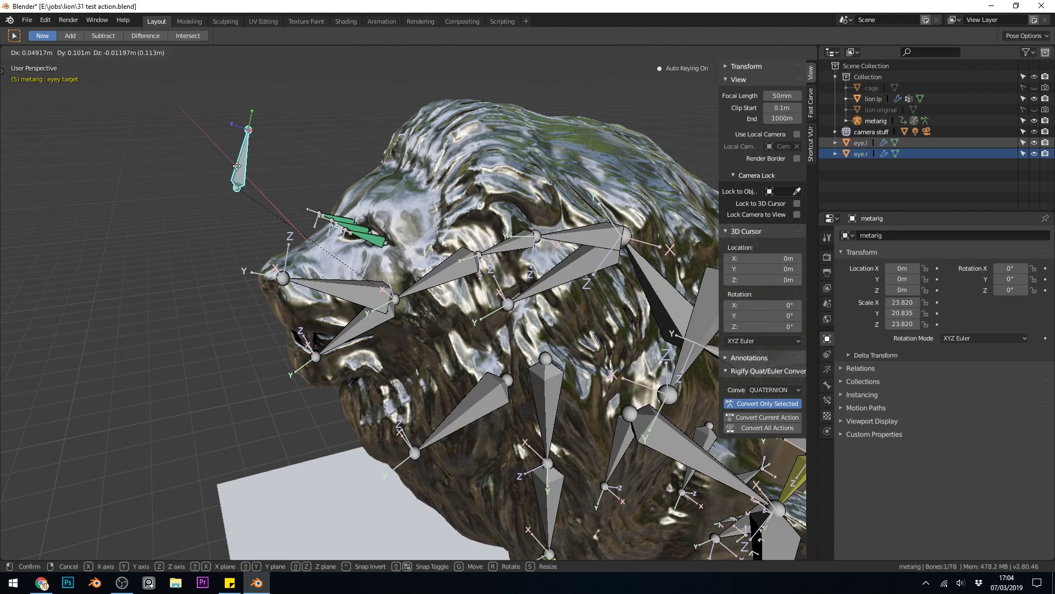
{"action": "left_click", "coordinate": [239, 190]}
{"action": "middle_click_drag", "start_coordinate": [242, 192], "coordinate": [275, 278]}
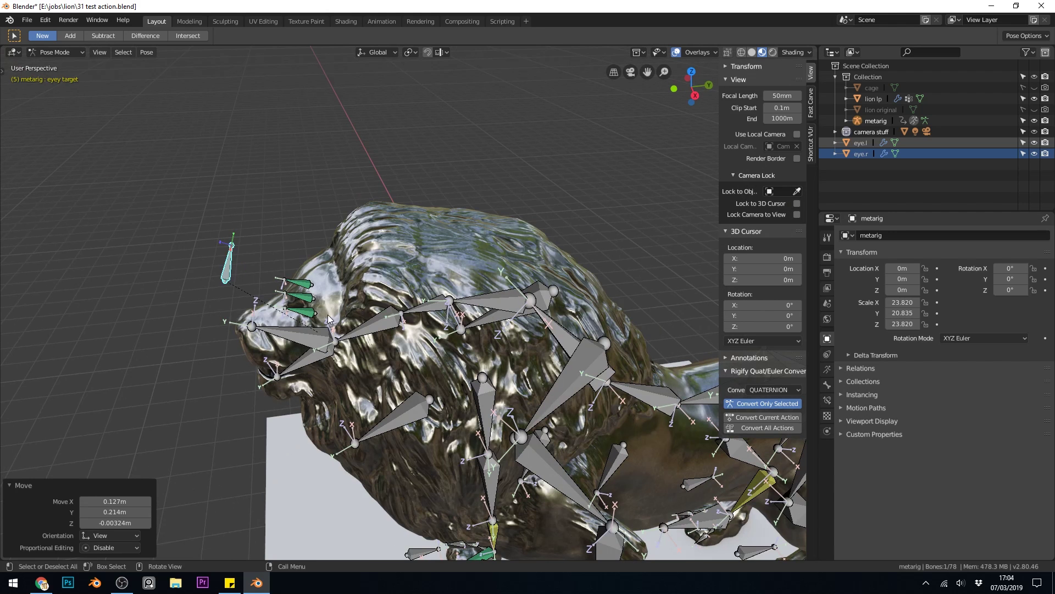
{"action": "middle_click_drag", "start_coordinate": [305, 329], "coordinate": [333, 284]}
Step: Confirm another eye target move, hide the metarig and turn to face the head
{"action": "key", "text": "g"}
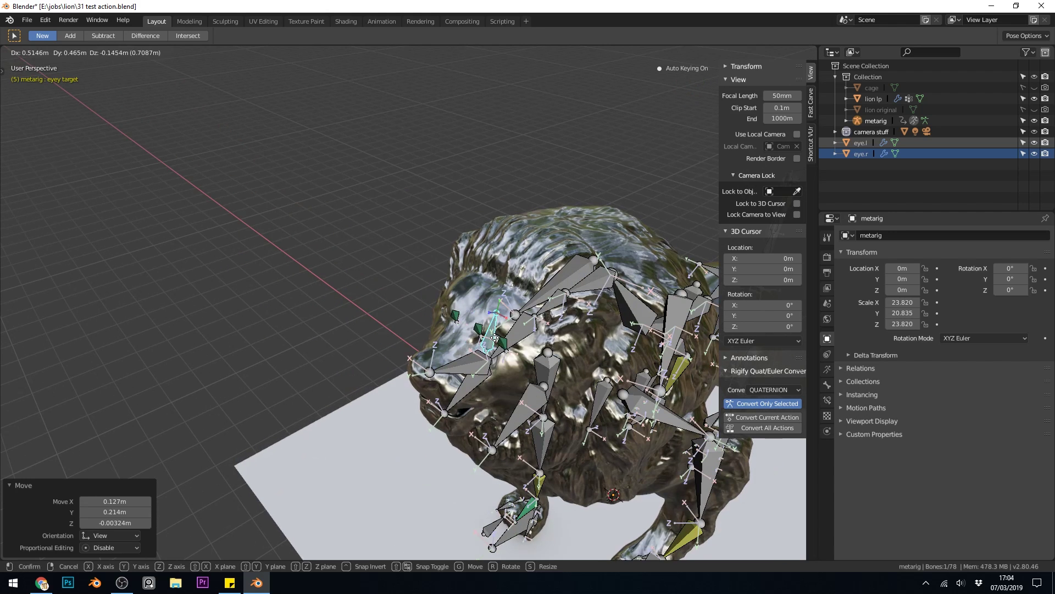
{"action": "left_click", "coordinate": [494, 331]}
{"action": "left_click", "coordinate": [1035, 120]}
{"action": "scroll", "coordinate": [502, 354], "scroll_direction": "up", "scroll_amount": 6}
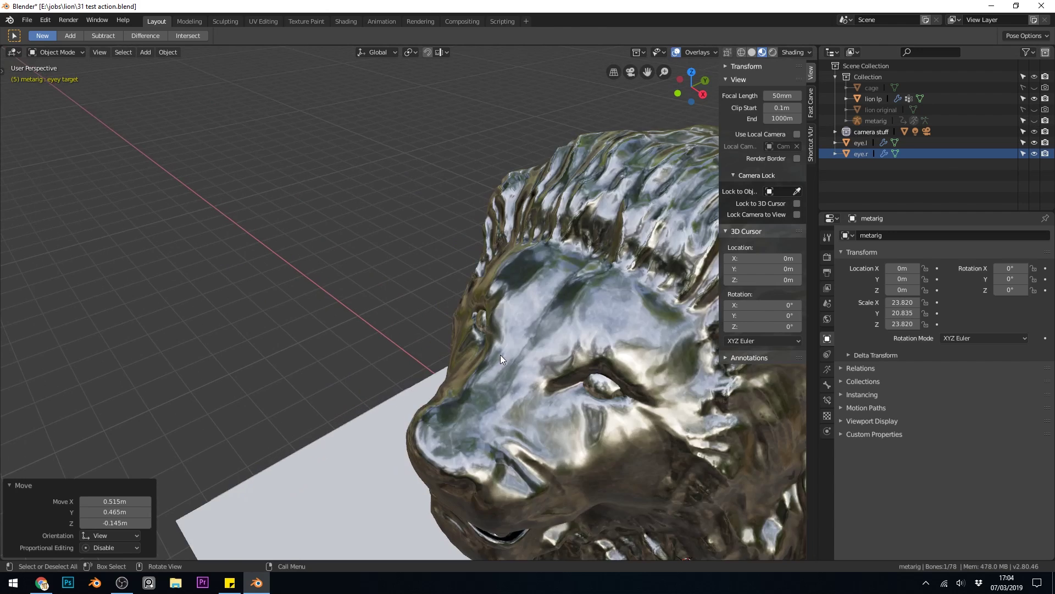
{"action": "middle_click_drag", "start_coordinate": [536, 345], "coordinate": [656, 342]}
Step: Unhide the rig and move the eye target left to X −0.942, Y −0.635, Z 0.159 m
{"action": "key", "text": "alt+h"}
{"action": "key", "text": "ctrl+Tab"}
{"action": "left_click_drag", "start_coordinate": [651, 310], "coordinate": [588, 320]}
{"action": "left_click", "coordinate": [1034, 121]}
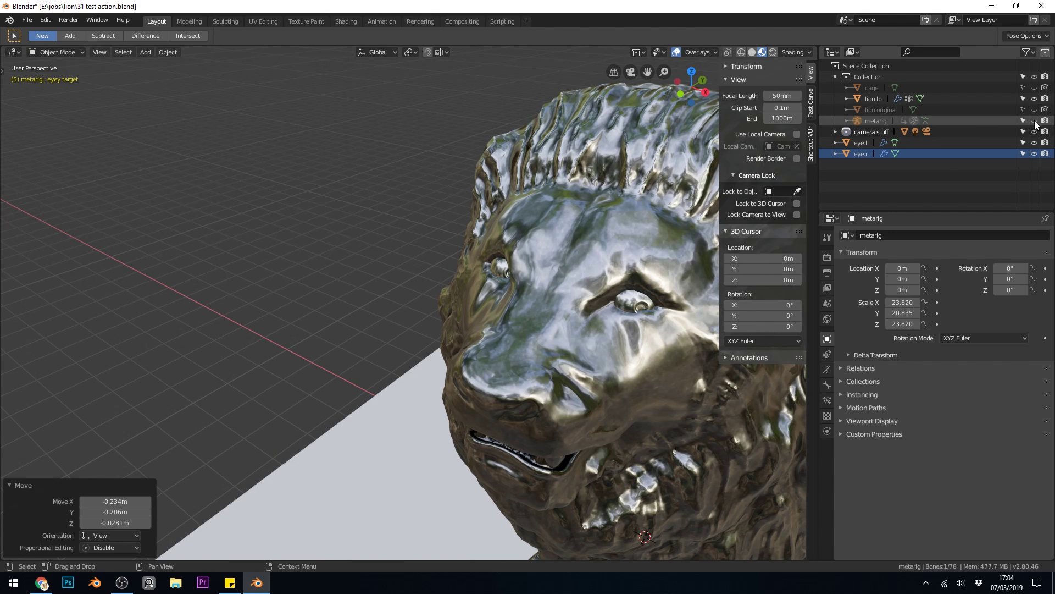
{"action": "left_click", "coordinate": [1034, 120]}
{"action": "key", "text": "ctrl+Tab"}
{"action": "left_click_drag", "start_coordinate": [607, 317], "coordinate": [352, 268]}
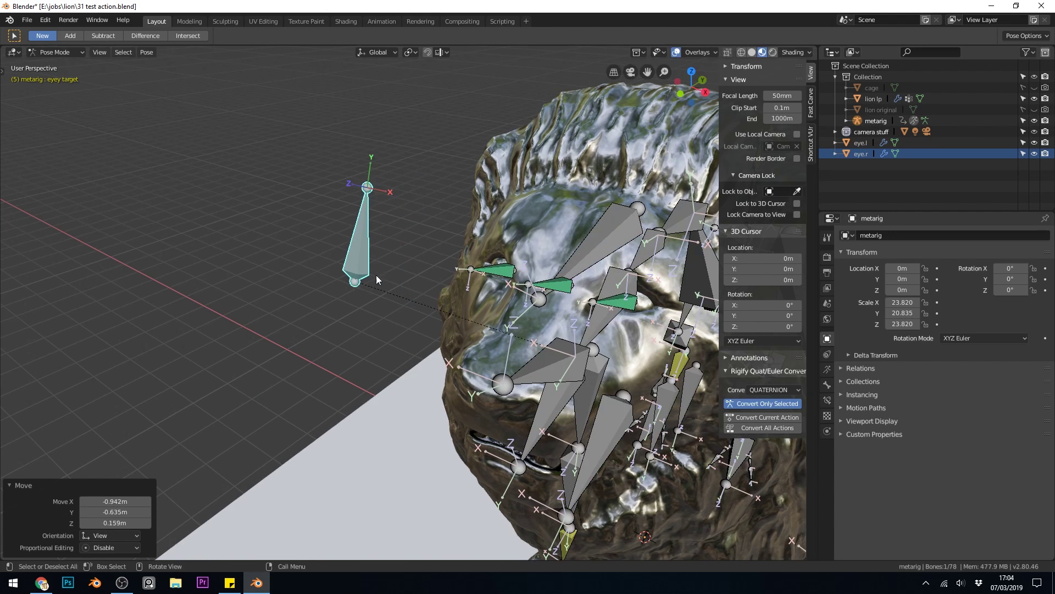
Step: Hide the metarig, orbit around the lion's profile and zoom out
{"action": "left_click", "coordinate": [1035, 122]}
{"action": "middle_click_drag", "start_coordinate": [664, 329], "coordinate": [476, 250]}
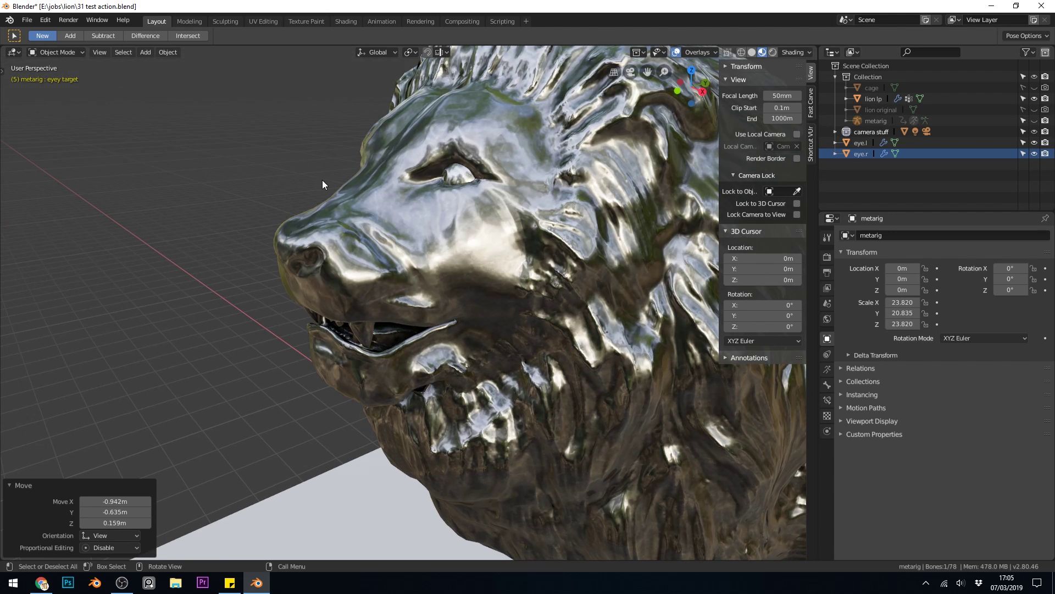
{"action": "middle_click_drag", "start_coordinate": [543, 229], "coordinate": [420, 351]}
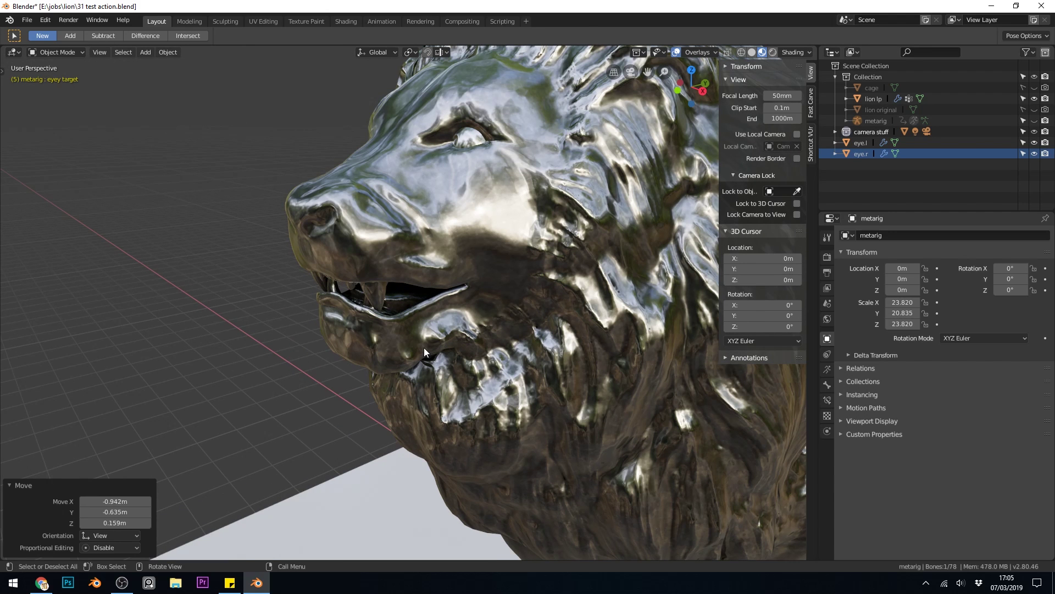
{"action": "scroll", "coordinate": [424, 347], "scroll_direction": "down", "scroll_amount": 5}
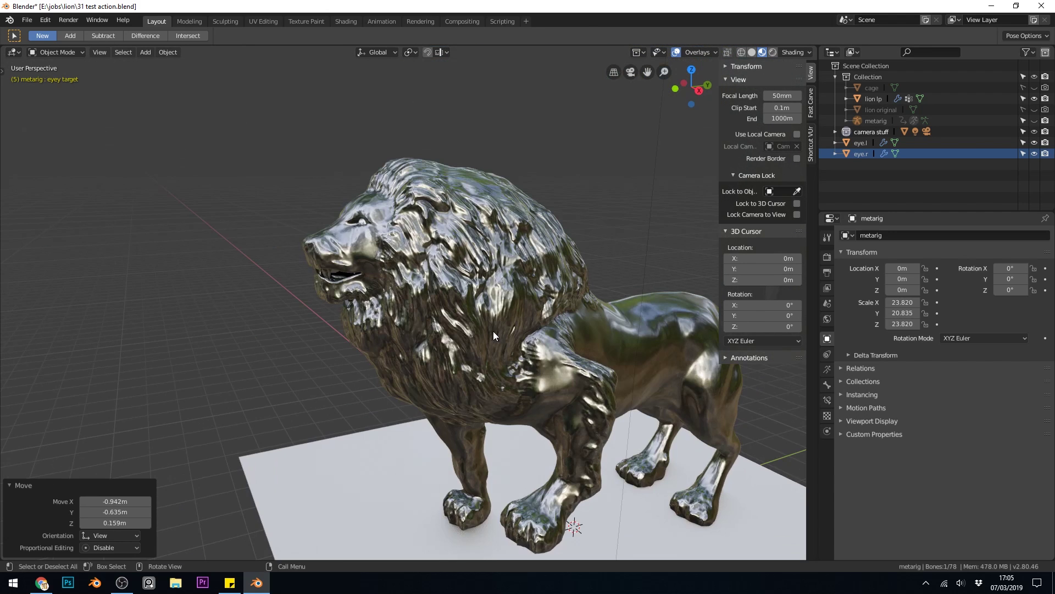